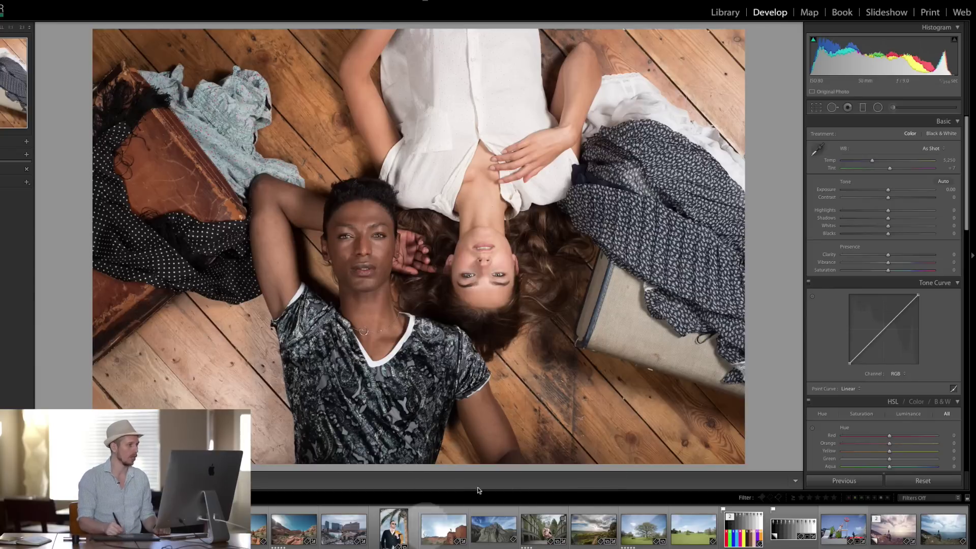
- Apply the Auto white balance preset, cooling the photo to Temp 4,350 and Tint 0
left_click(546, 440)
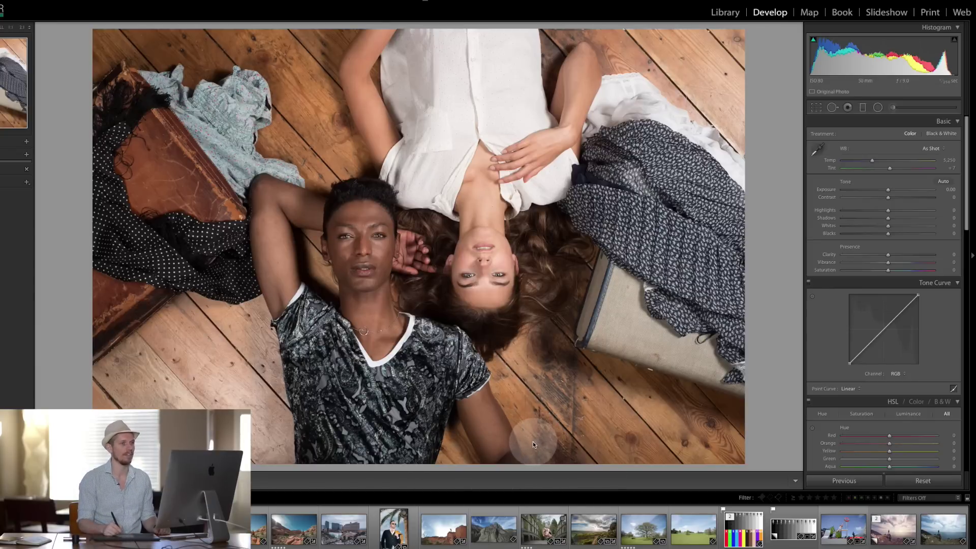
left_click(553, 68)
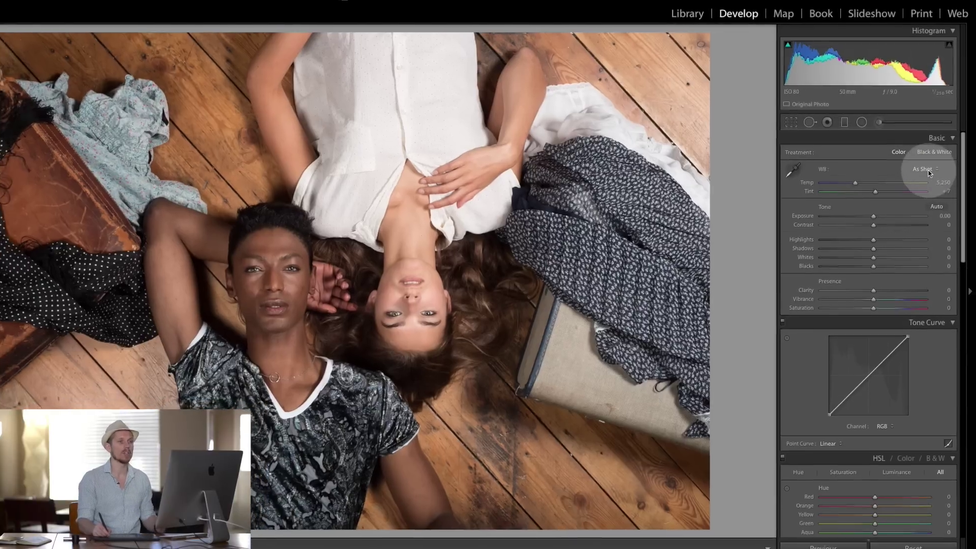
left_click(927, 170)
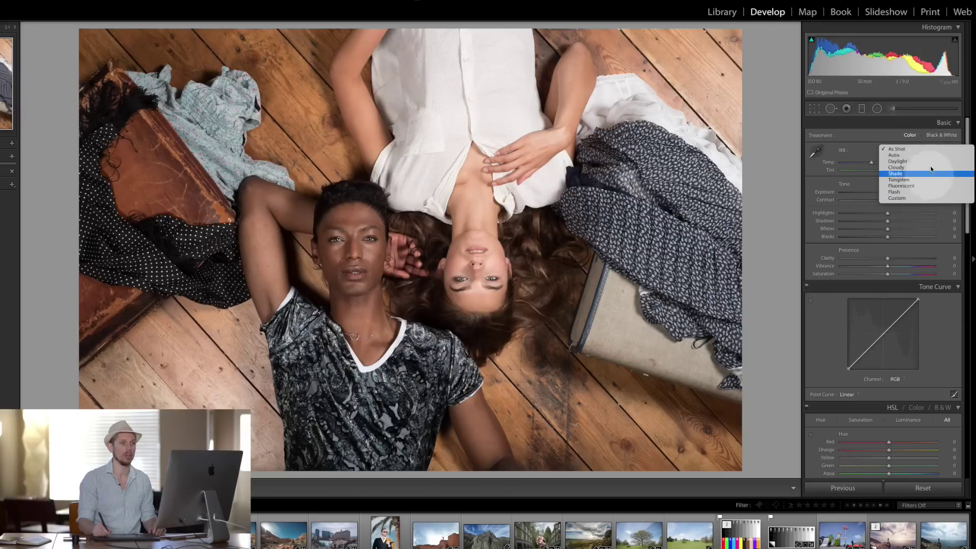
left_click(937, 154)
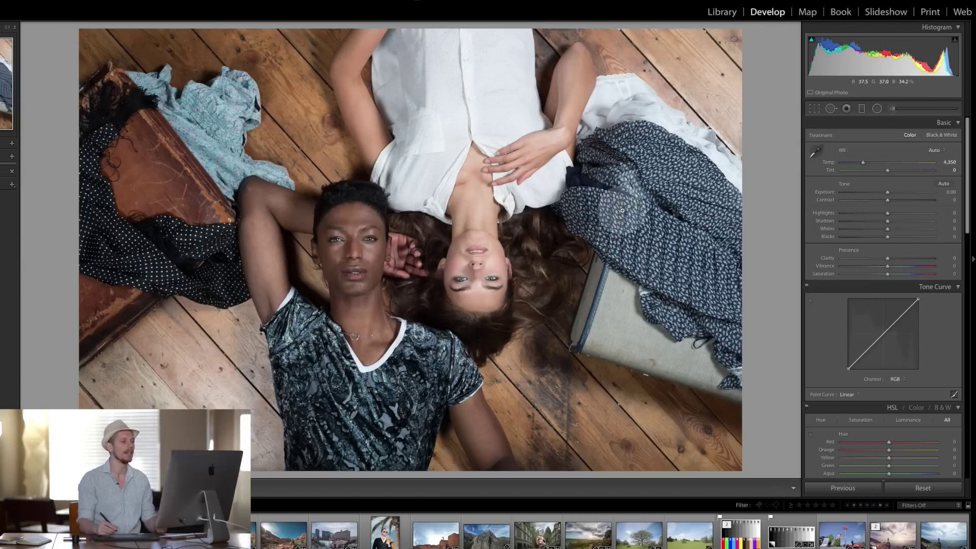
- Try the Shade and then the Tungsten white balance presets on the photo
left_click(940, 150)
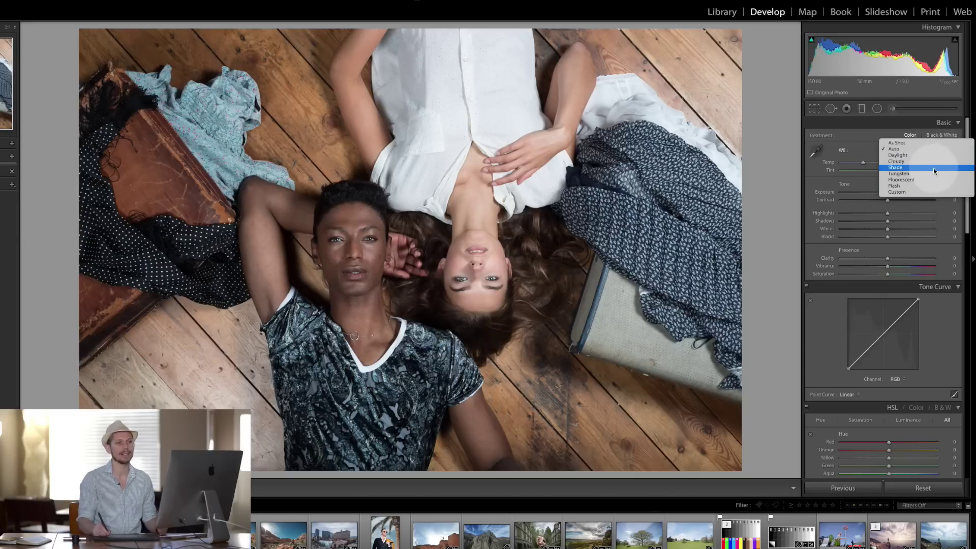
left_click(932, 168)
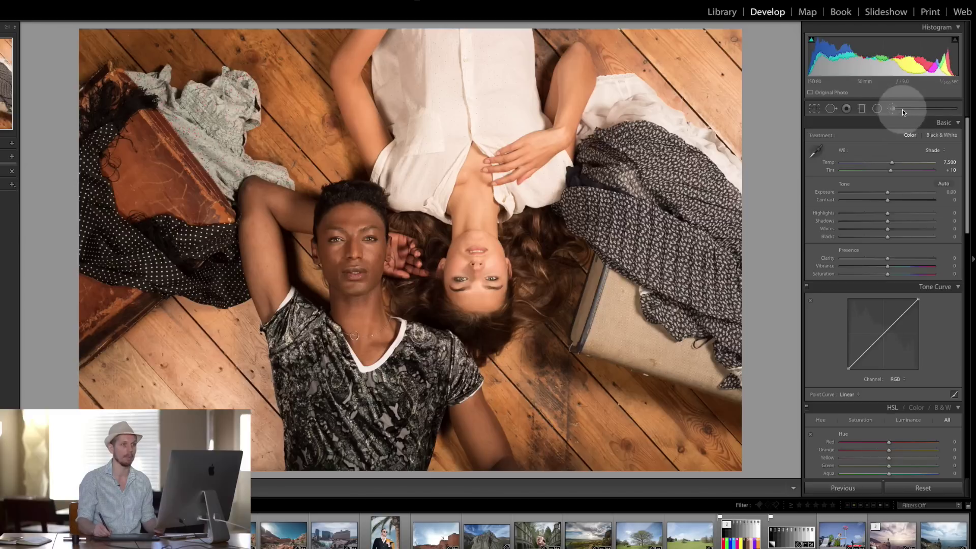
left_click(934, 150)
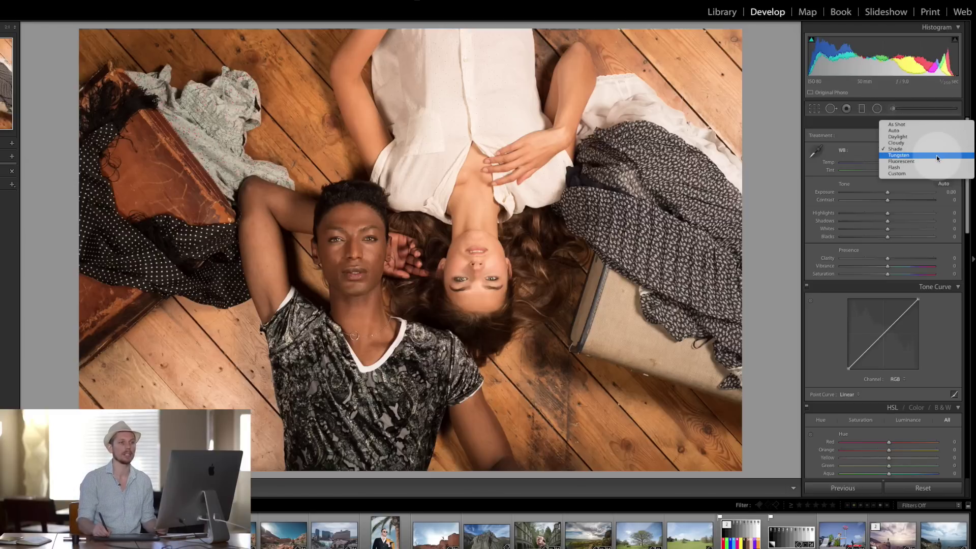
left_click(937, 157)
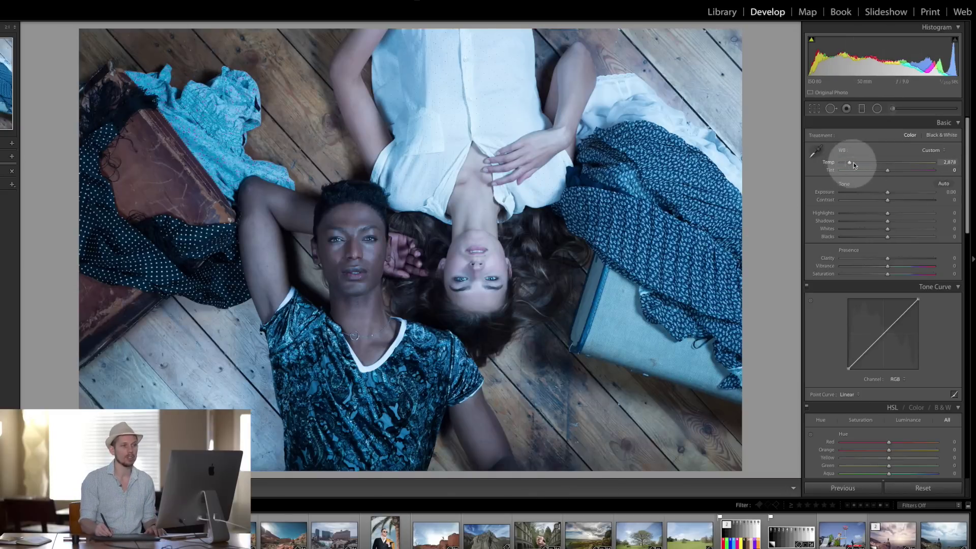
- Warm the Temp slider, then restore As Shot white balance (Temp 5,250, Tint +7)
left_click_drag(849, 160, 882, 162)
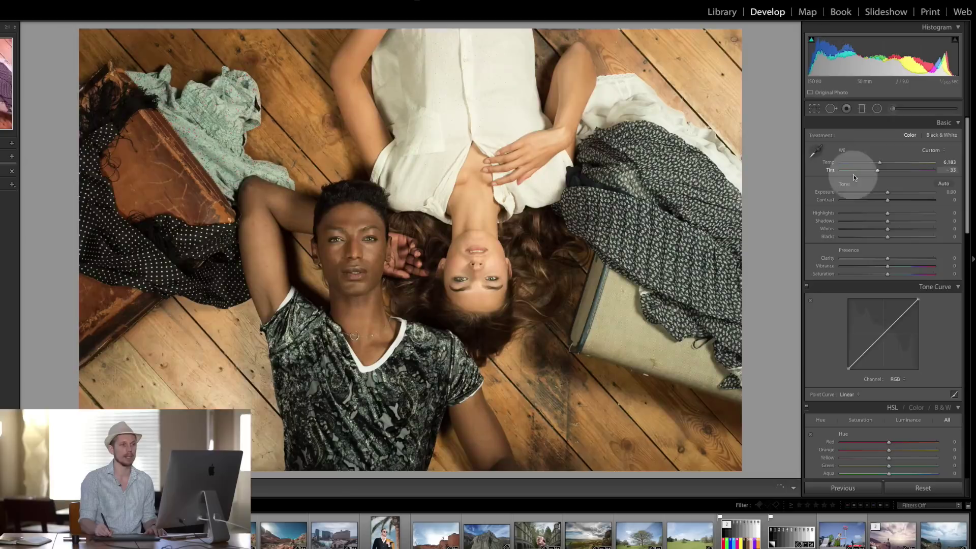
left_click(921, 155)
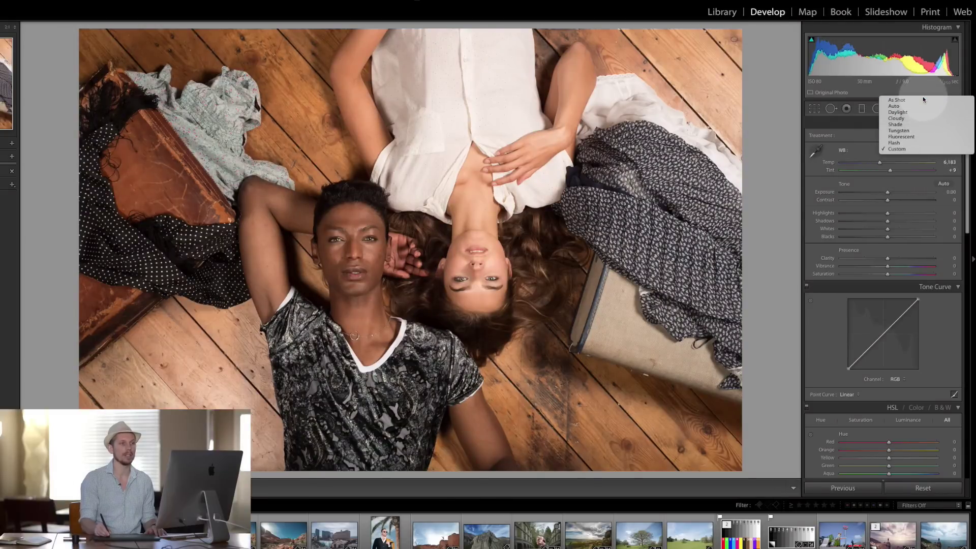
left_click(915, 109)
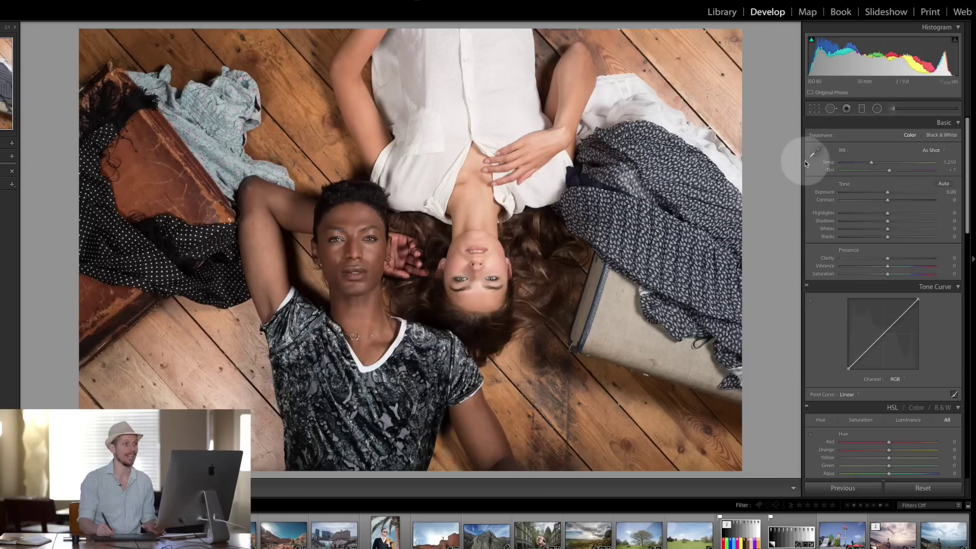
left_click(814, 153)
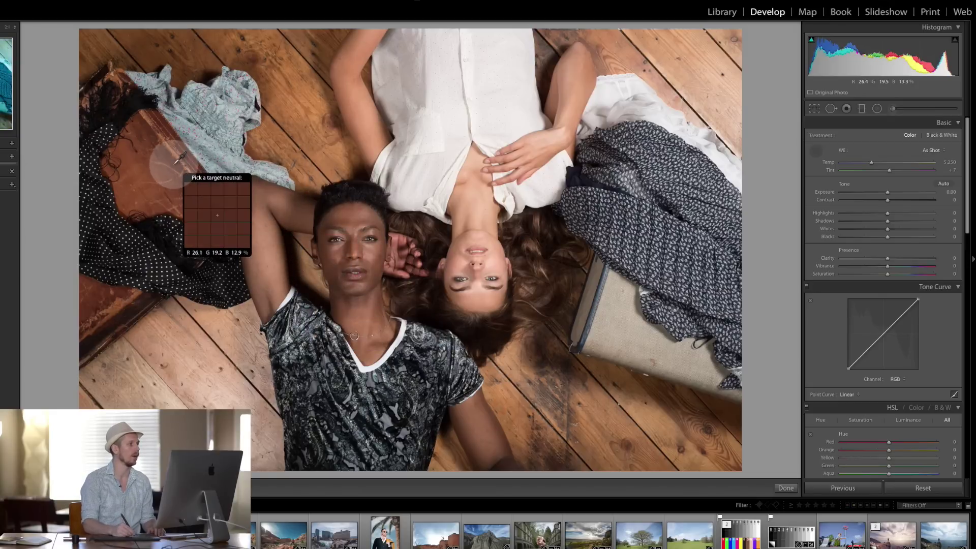
left_click(303, 117)
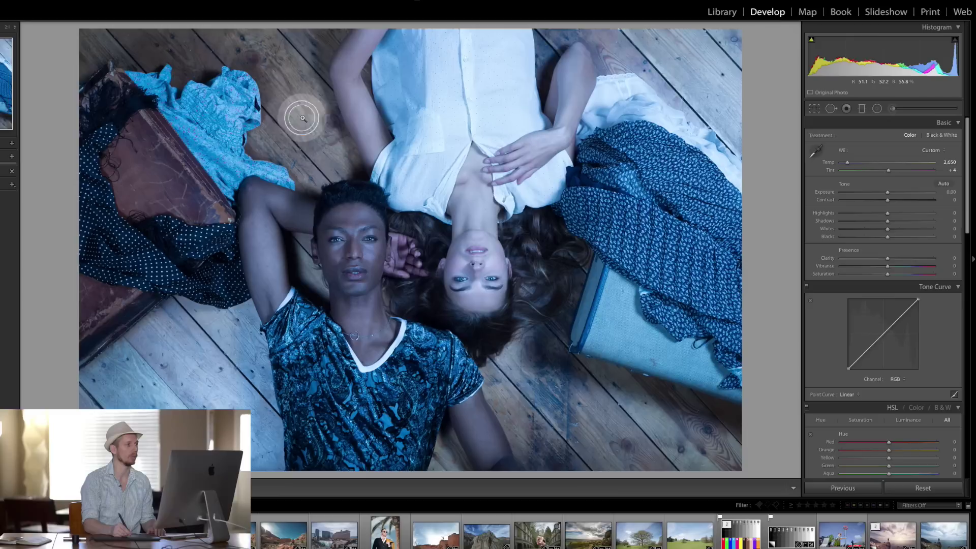
left_click_drag(299, 115, 526, 188)
left_click(873, 131)
key("ctrl+z")
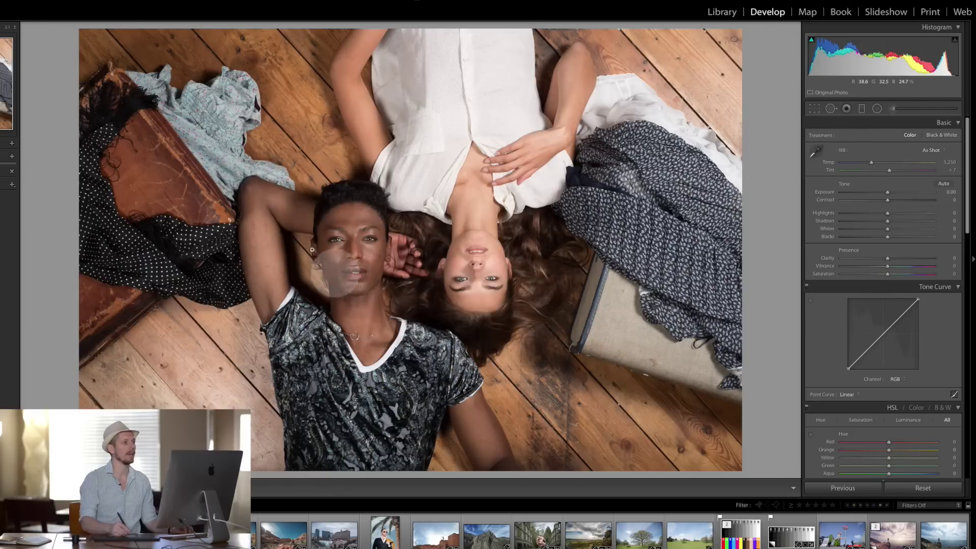
- Zoom in and sample white balance from the woman's eye, face and teeth
left_click(490, 266)
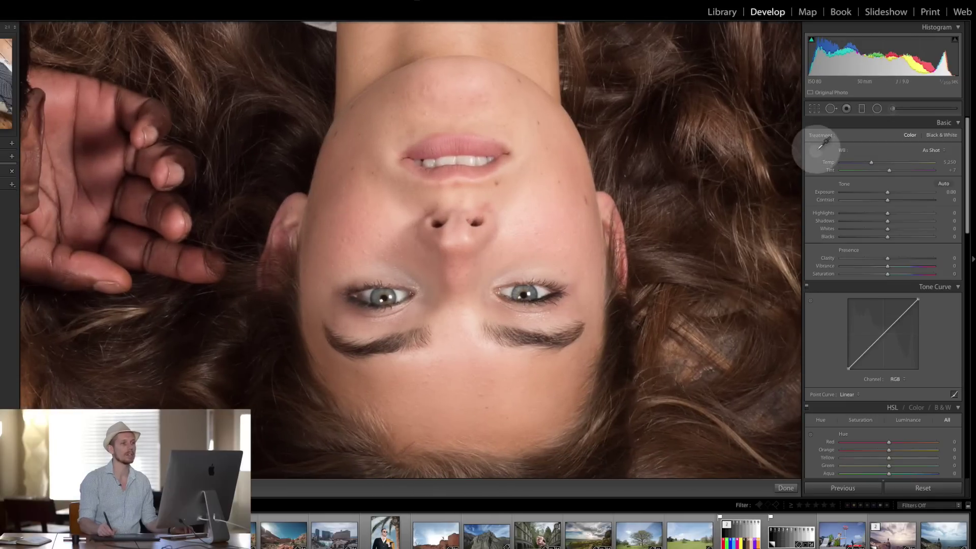
left_click(816, 151)
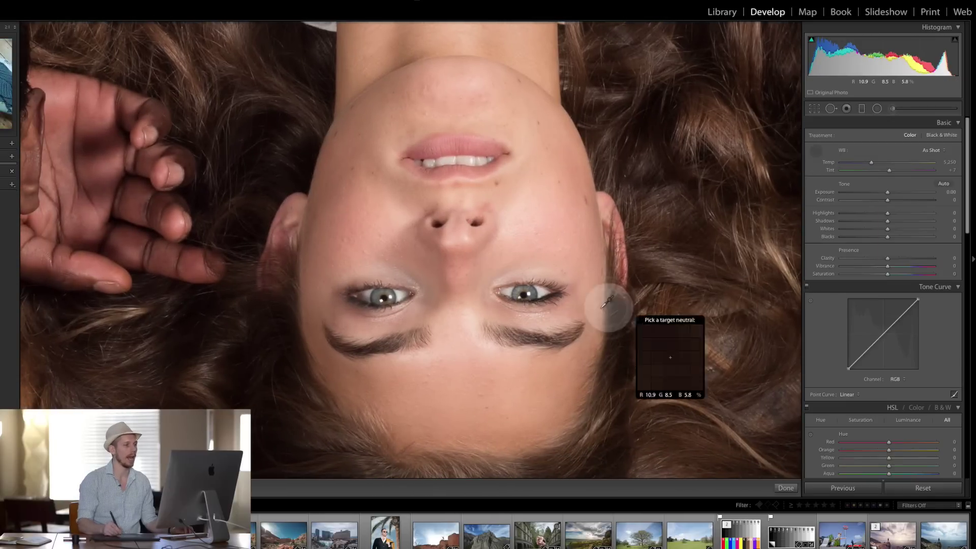
left_click(547, 293)
left_click(544, 293)
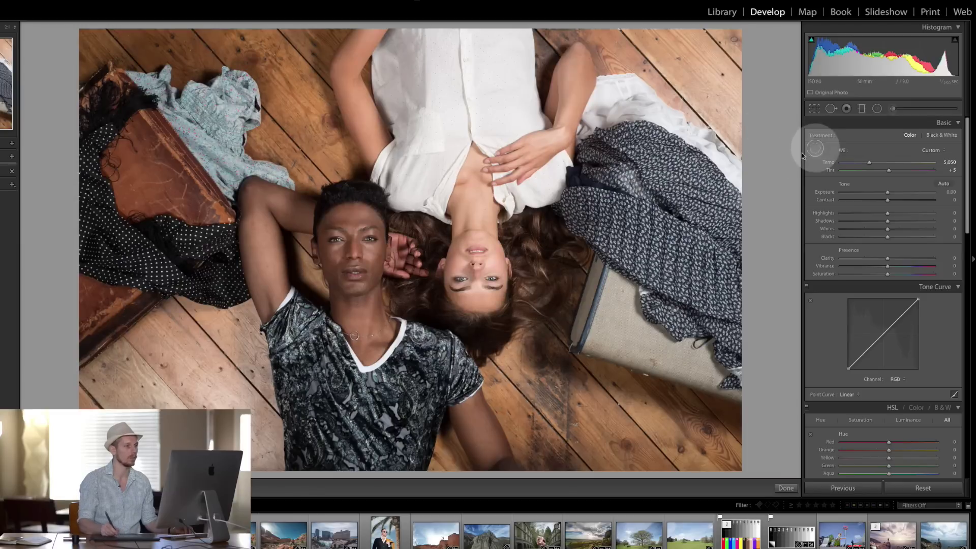
left_click(815, 149)
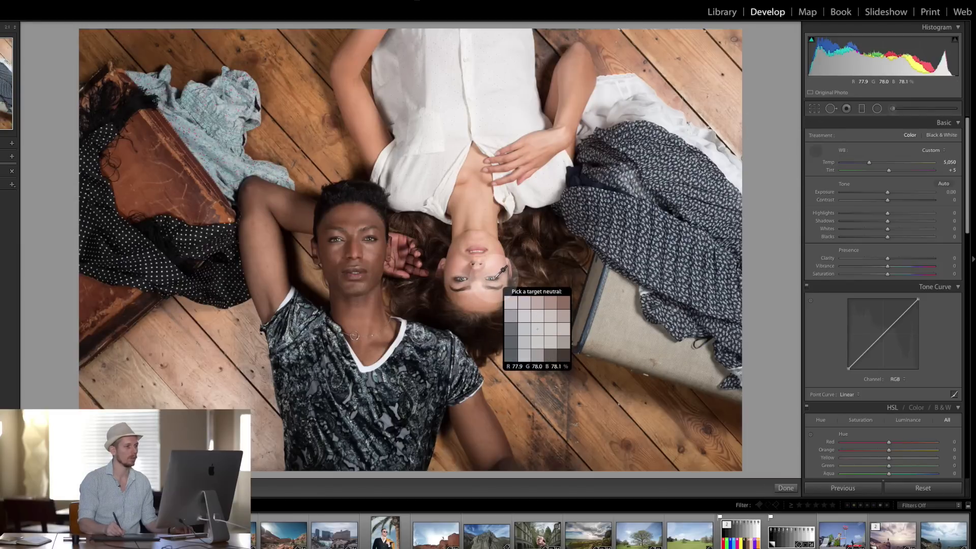
left_click(491, 278)
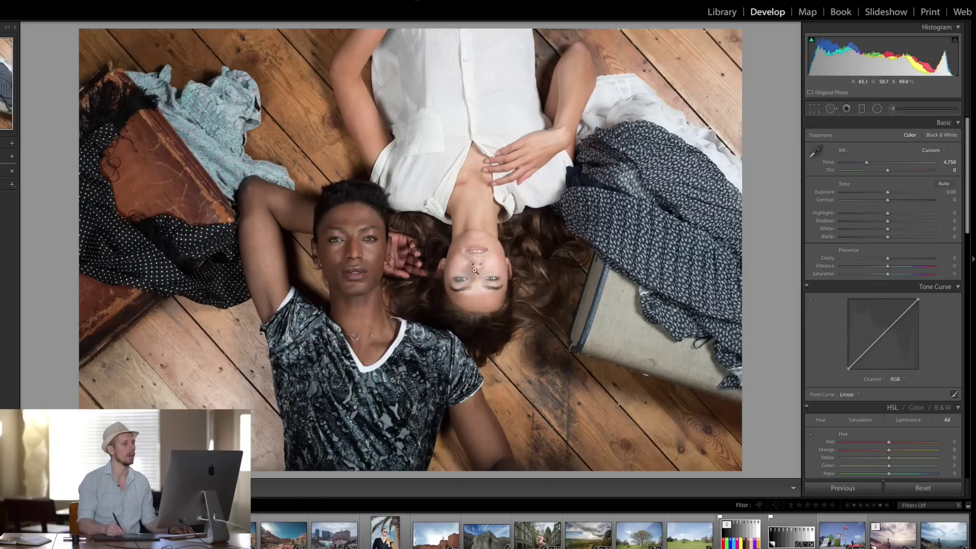
left_click(476, 254)
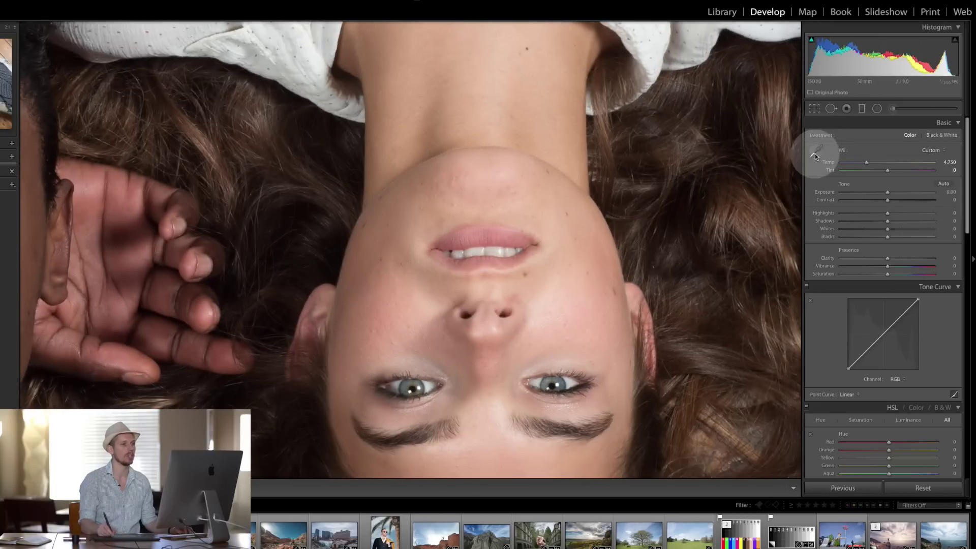
left_click(816, 151)
left_click(476, 252)
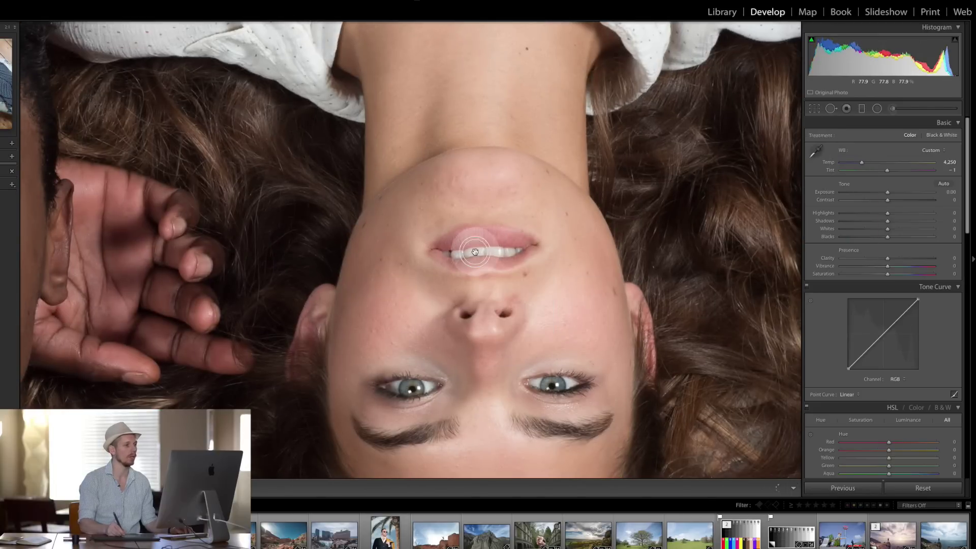
left_click(478, 254)
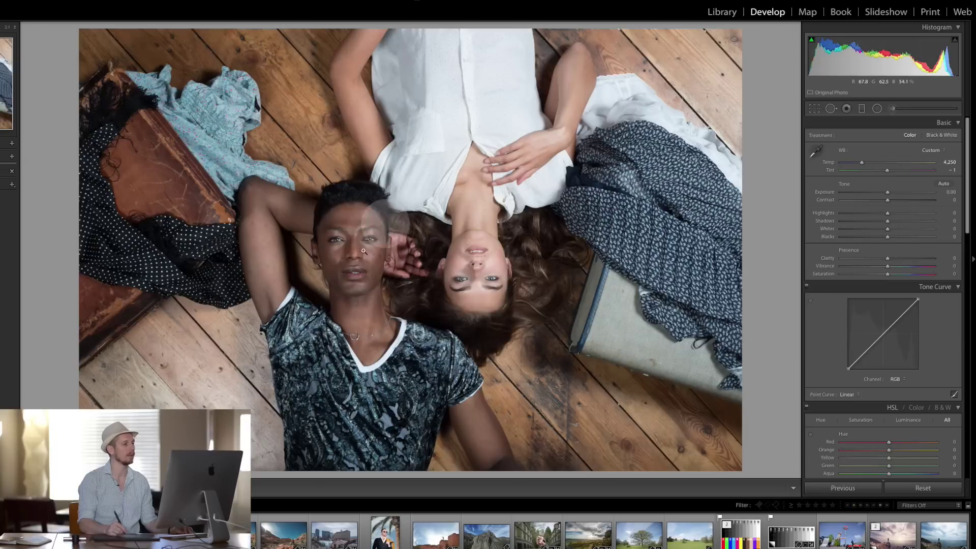
- Eyedrop the white shirt, then the white cloth, for Temp 4,900 and Tint 0
left_click(459, 105)
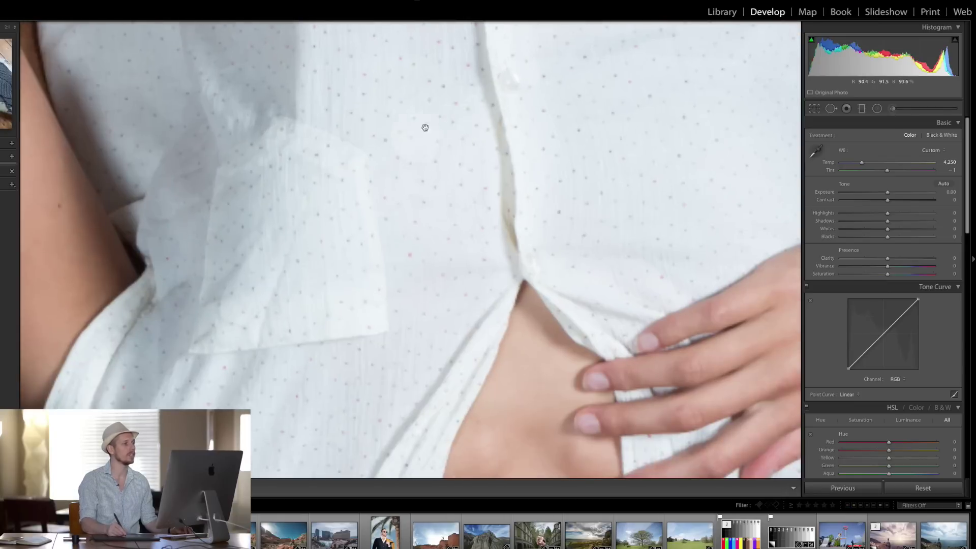
left_click_drag(434, 137, 485, 318)
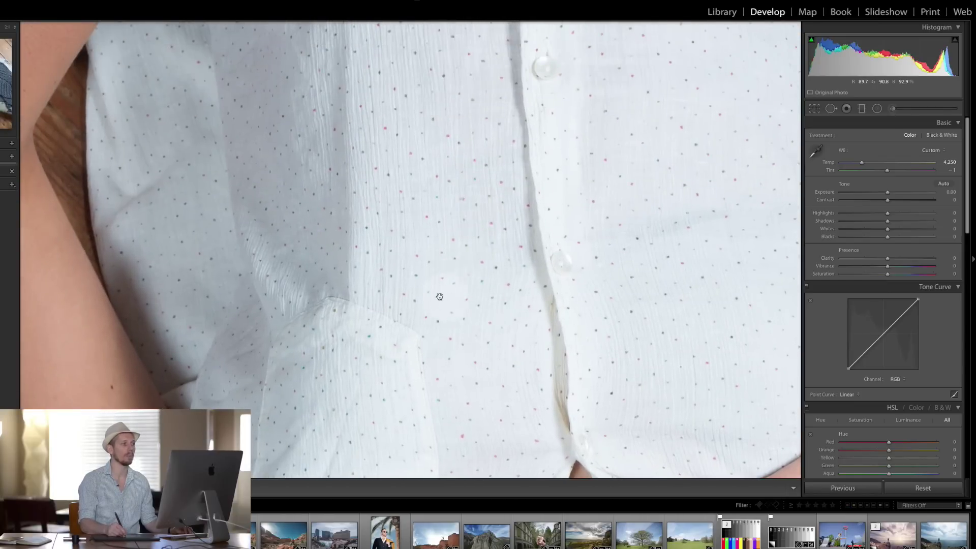
left_click_drag(439, 296, 490, 343)
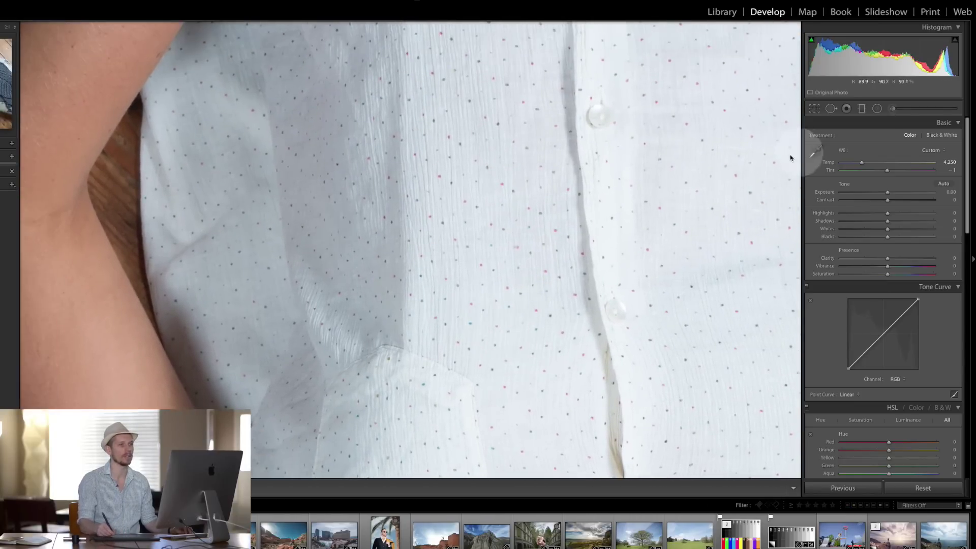
left_click(817, 153)
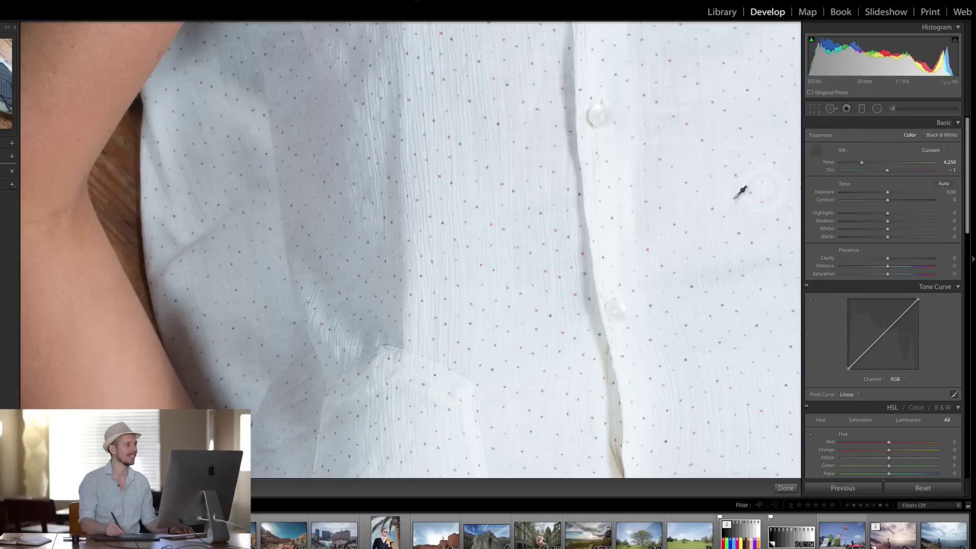
left_click(338, 145)
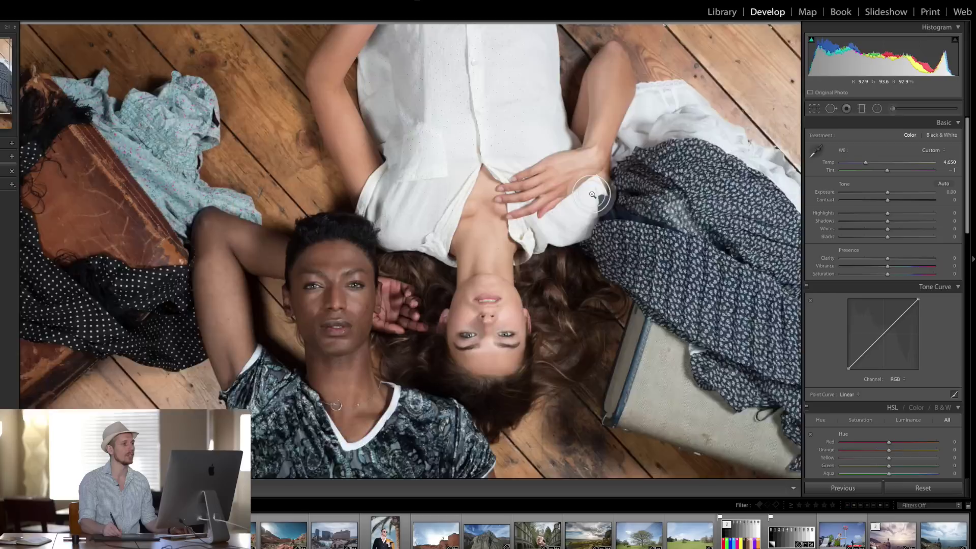
left_click(589, 193)
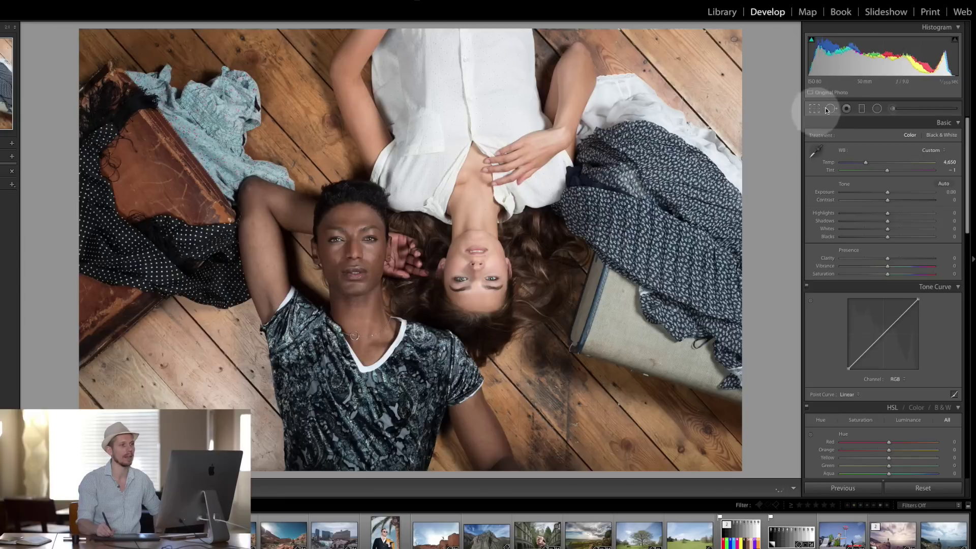
left_click(815, 151)
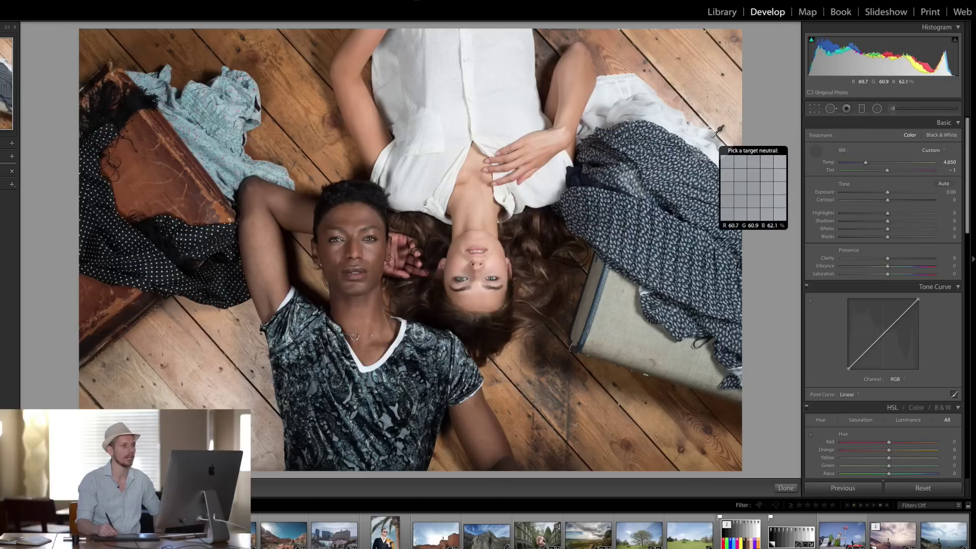
left_click(712, 136)
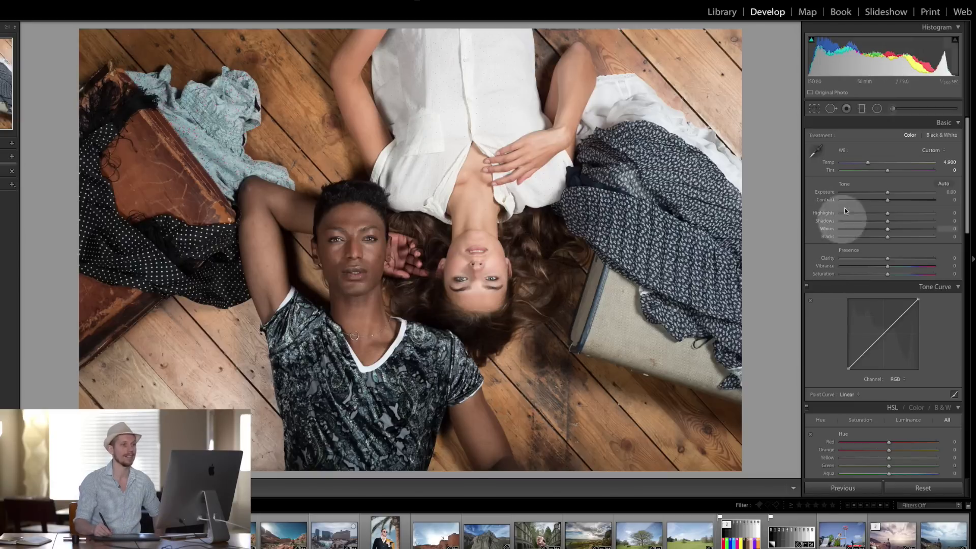
mouse_move(868, 163)
left_mouse_down()
mouse_move(915, 162)
mouse_move(860, 162)
mouse_move(886, 164)
left_mouse_up()
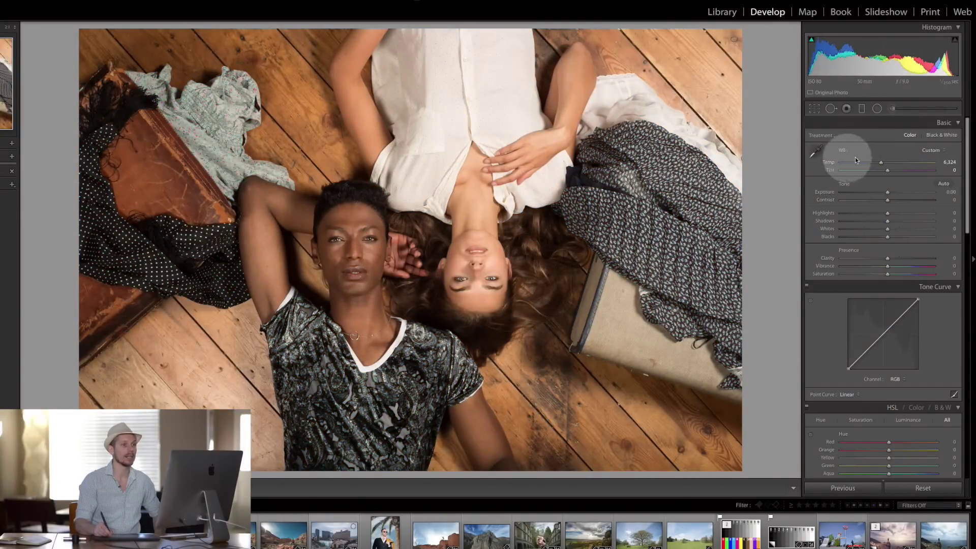
left_click(935, 149)
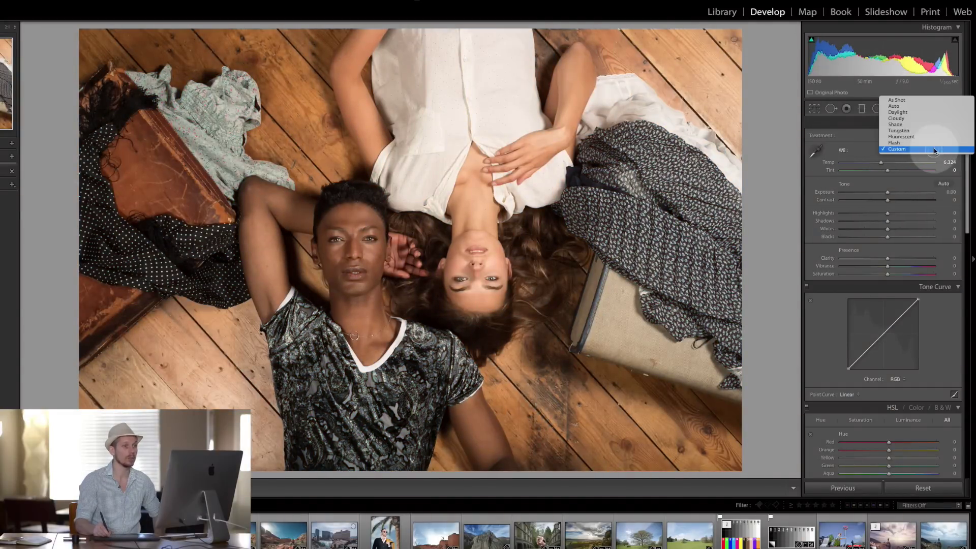
left_click(934, 105)
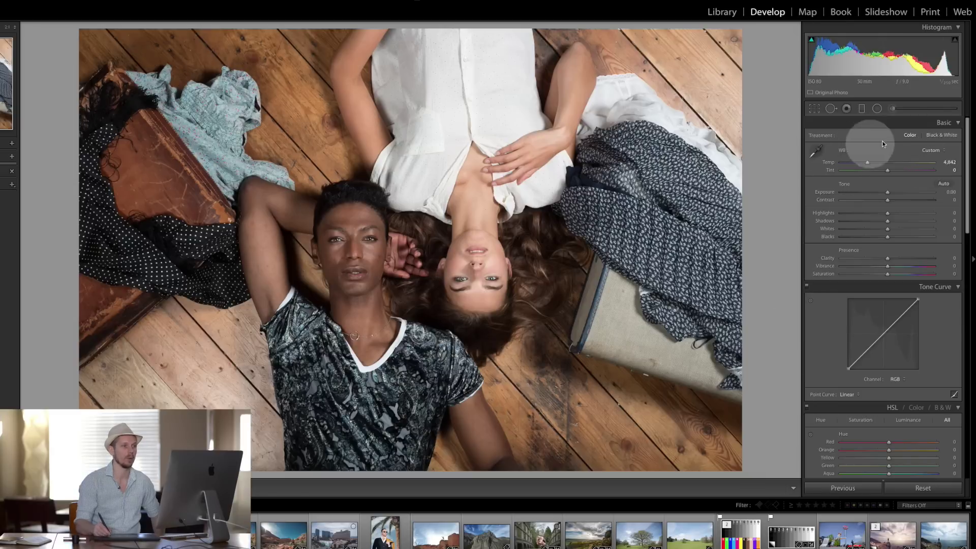
left_click_drag(871, 163, 891, 161)
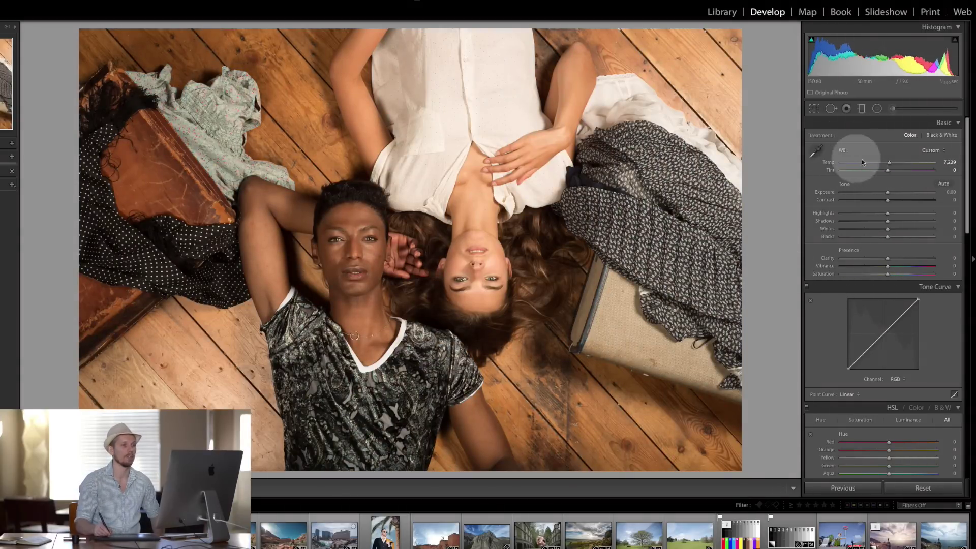
mouse_move(889, 161)
left_mouse_down()
mouse_move(861, 168)
mouse_move(905, 170)
mouse_move(899, 207)
mouse_move(898, 192)
mouse_move(868, 173)
mouse_move(908, 159)
left_mouse_up()
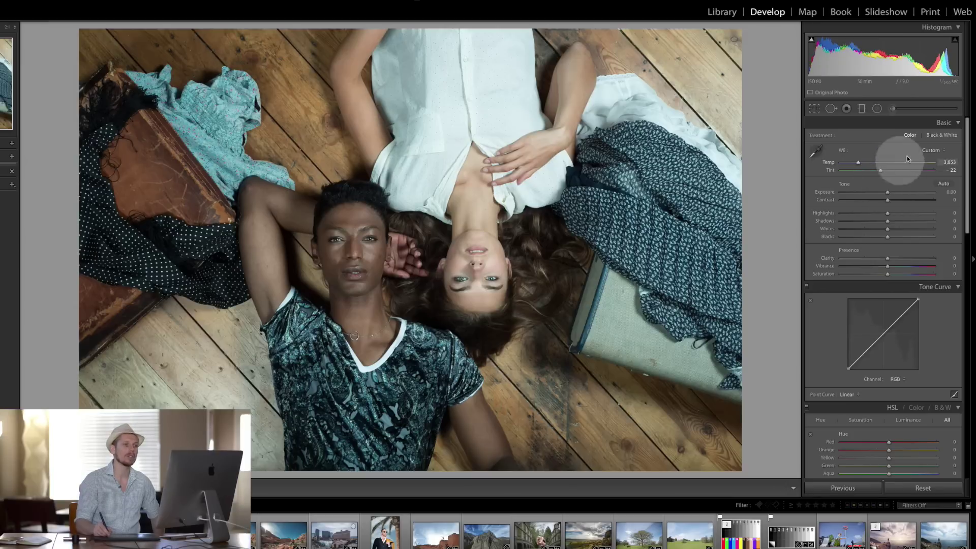
left_click(815, 151)
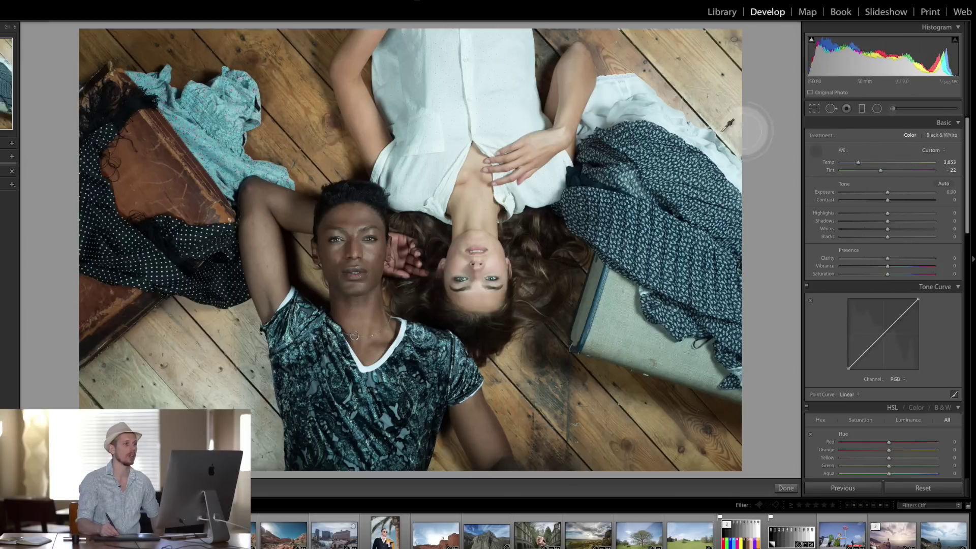
left_click(712, 137)
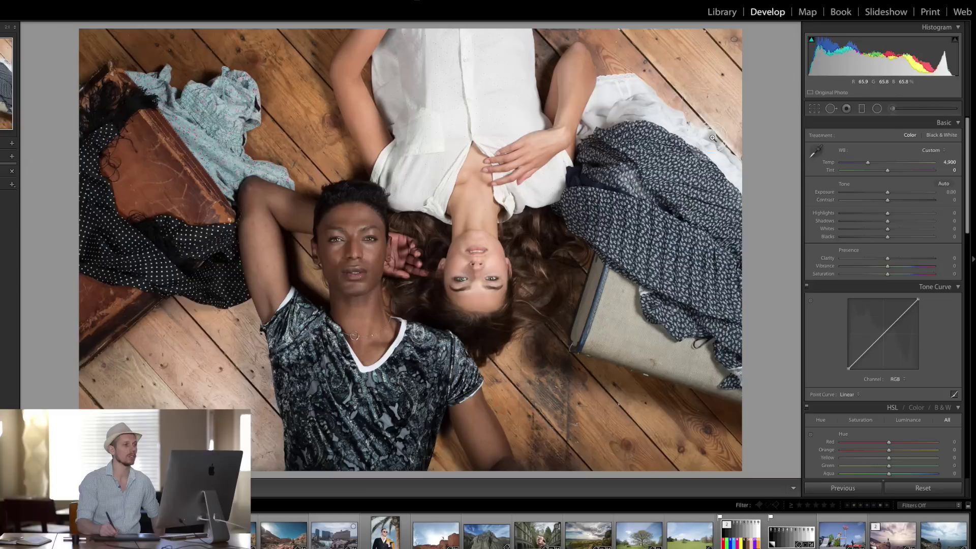
left_click_drag(966, 173, 966, 273)
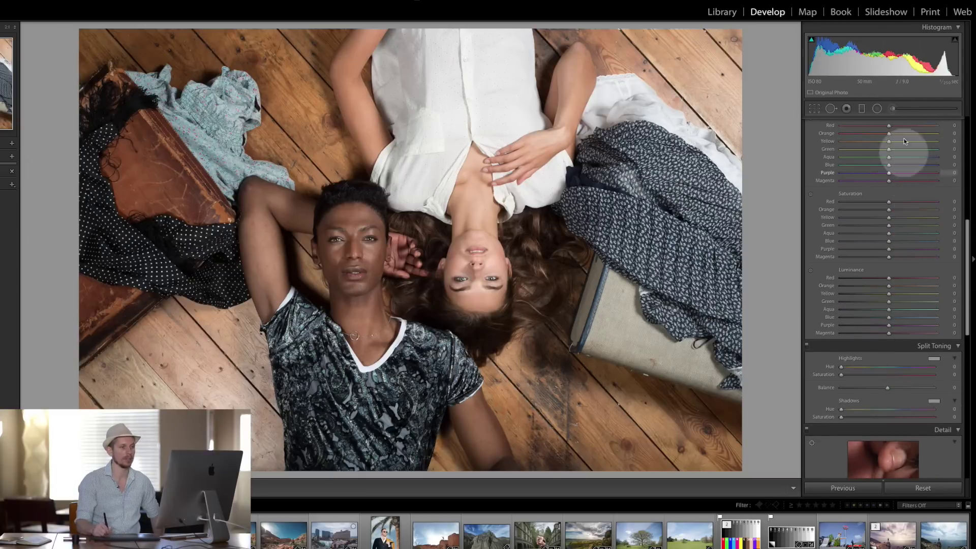
left_click(861, 409)
left_click(857, 374)
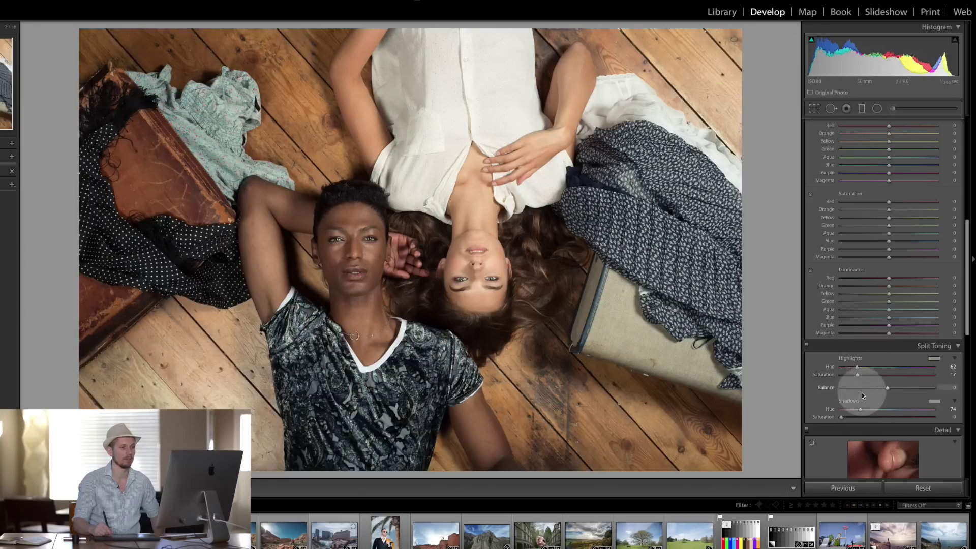
left_click(861, 417)
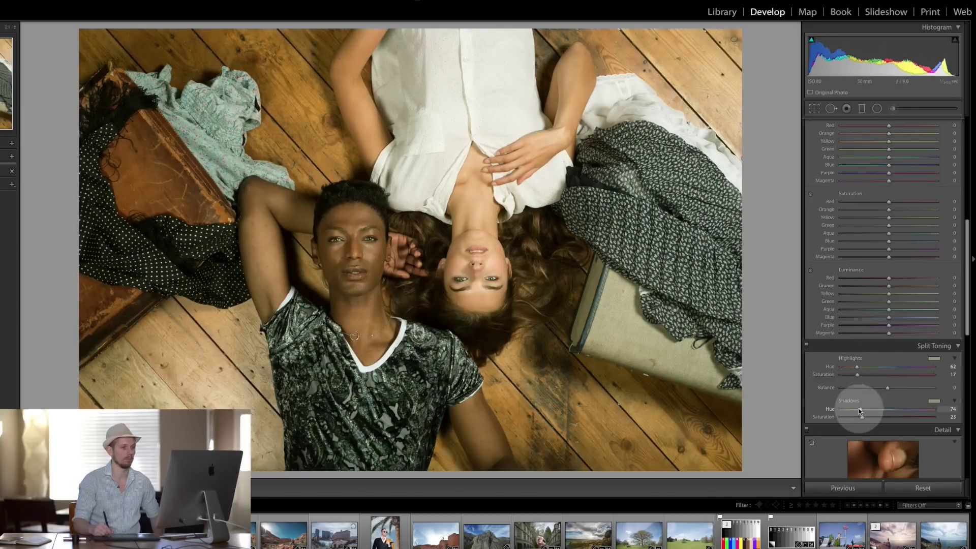
left_click_drag(859, 414, 858, 415)
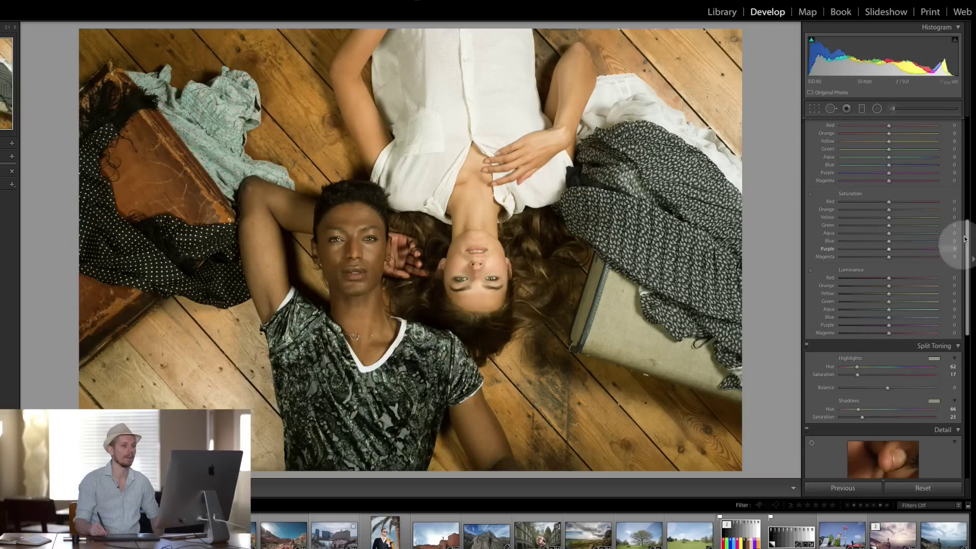
left_click_drag(972, 254, 957, 130)
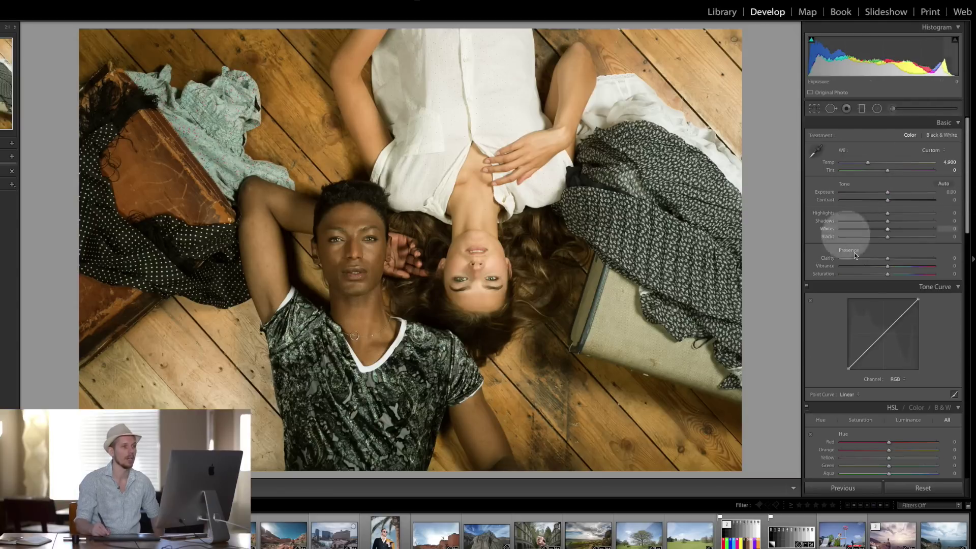
left_click(970, 234)
left_click_drag(969, 226, 960, 316)
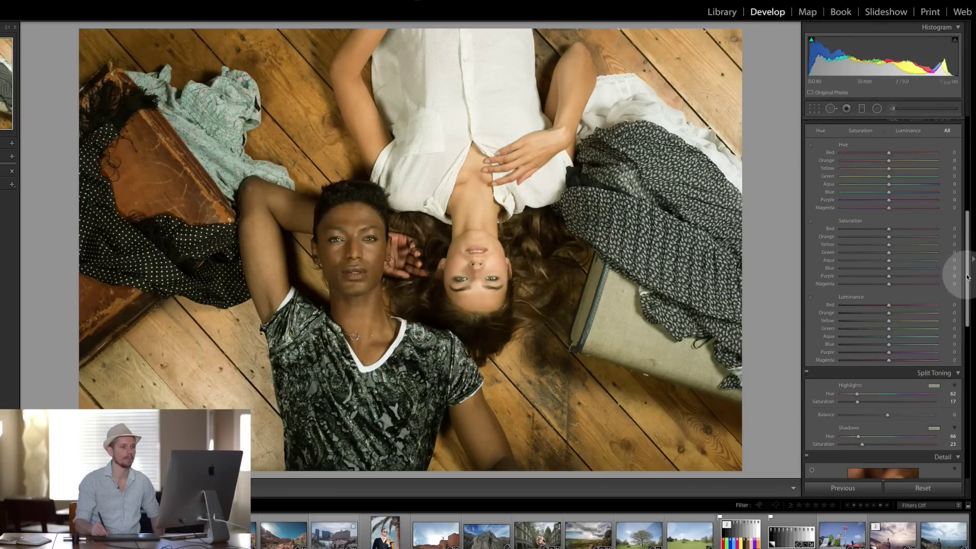
scroll(806, 388, "up", 5)
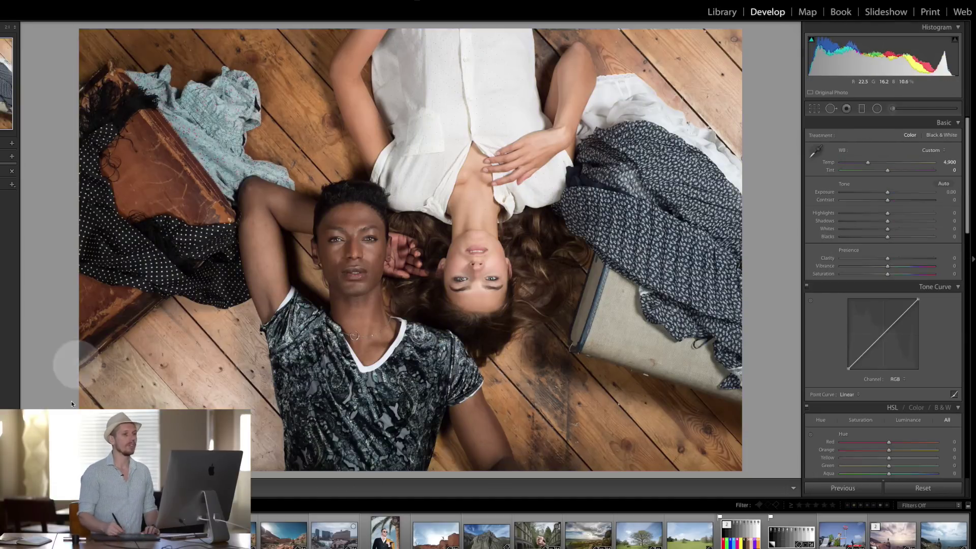
- Try the Auto and then the Shade white balance presets
left_click(932, 148)
left_click(923, 106)
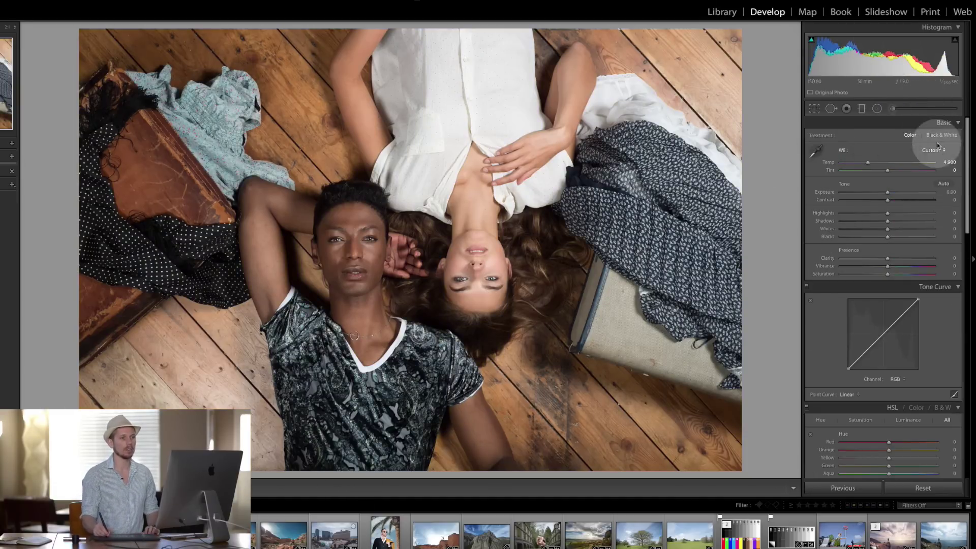
left_click(939, 148)
left_click(899, 168)
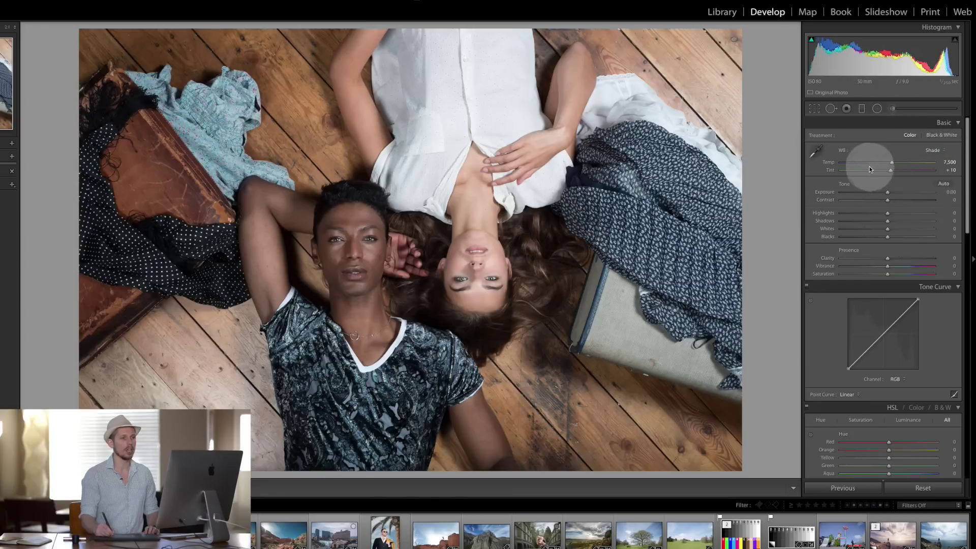
- Eyedrop the white fabric as neutral, then warm Temp to 5,716 with Tint +3
left_click(816, 150)
left_click(660, 115)
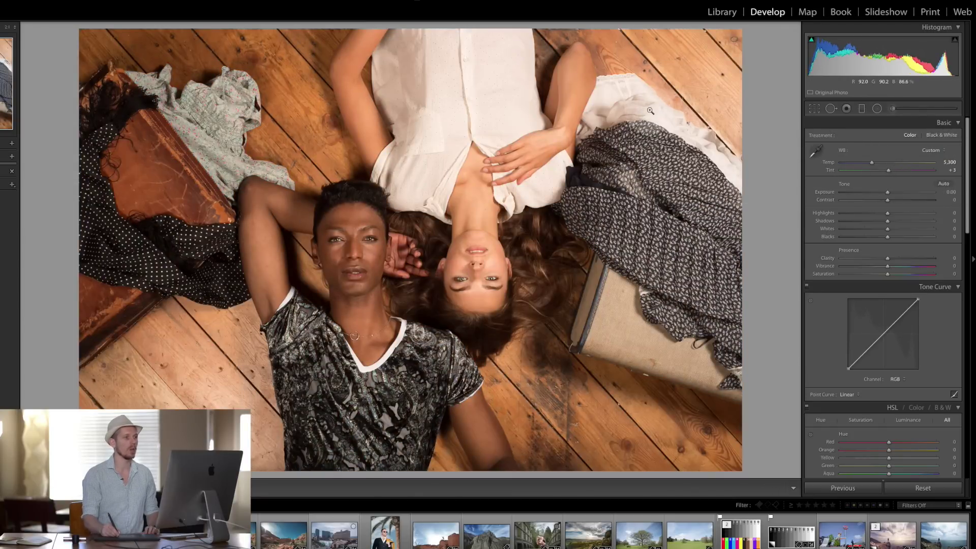
left_click_drag(872, 164, 887, 163)
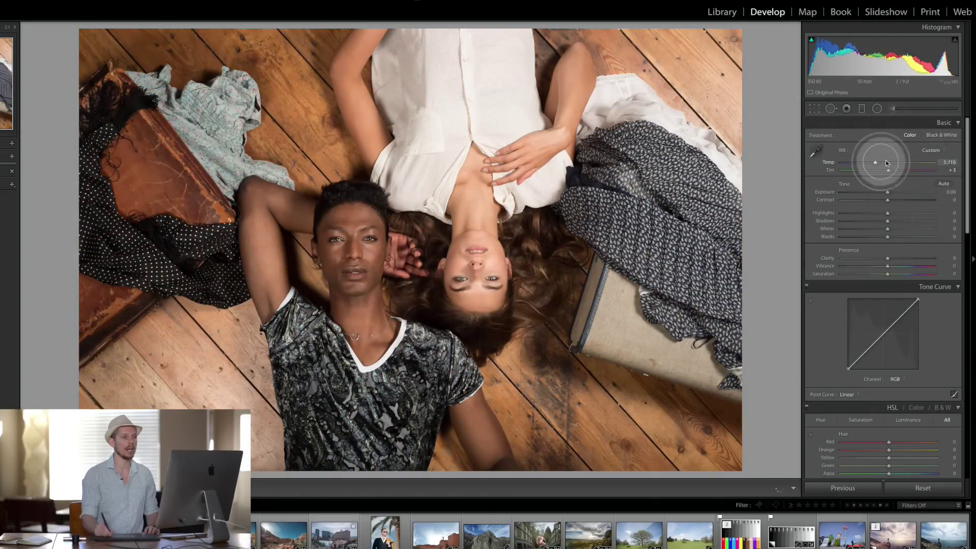